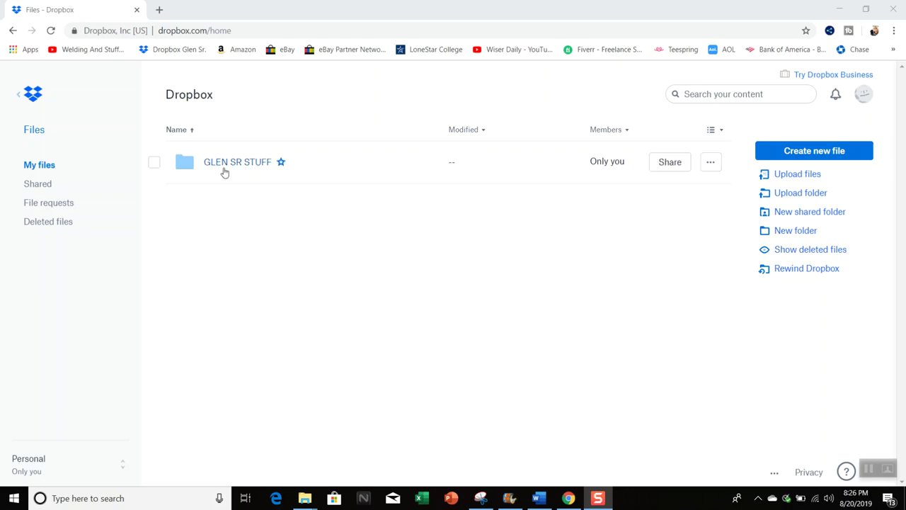
Step: In Dropbox web, go from the top folder through drop box and the info folder into account info
left_click(863, 94)
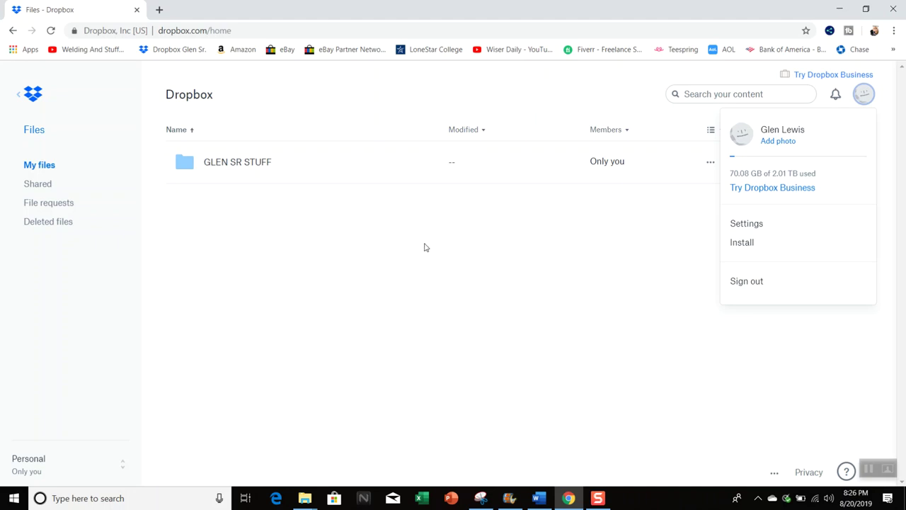
left_click(354, 238)
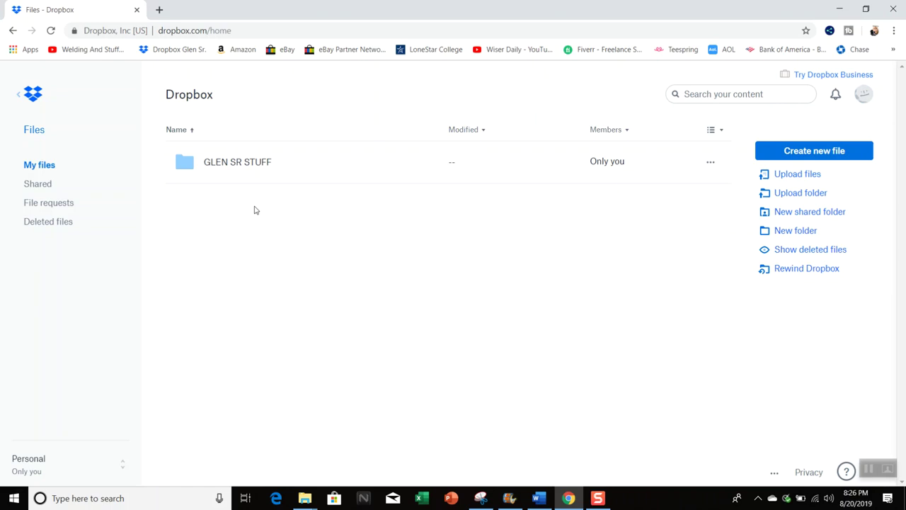
left_click(222, 165)
left_click(220, 165)
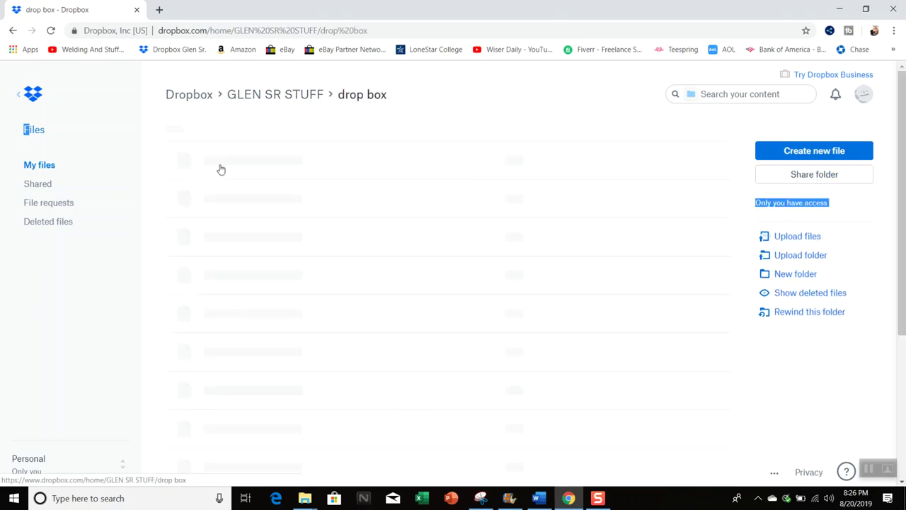
left_click(227, 292)
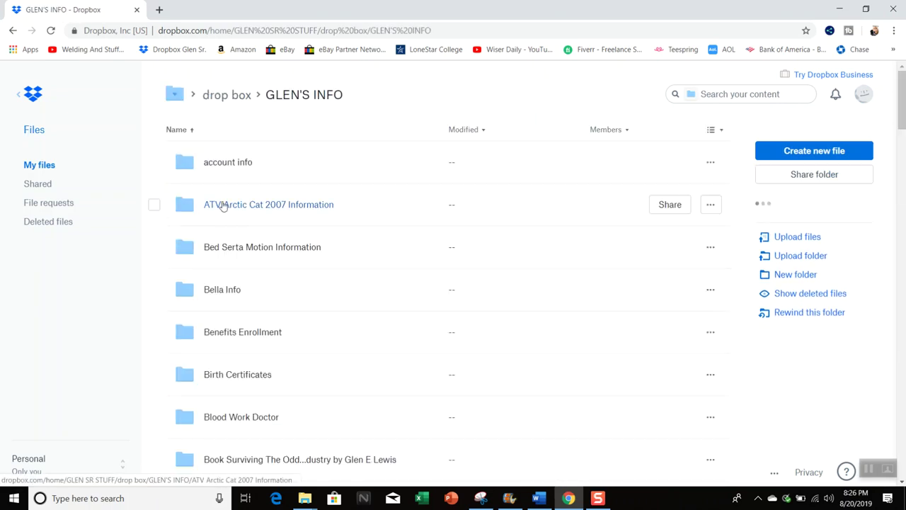
left_click(226, 164)
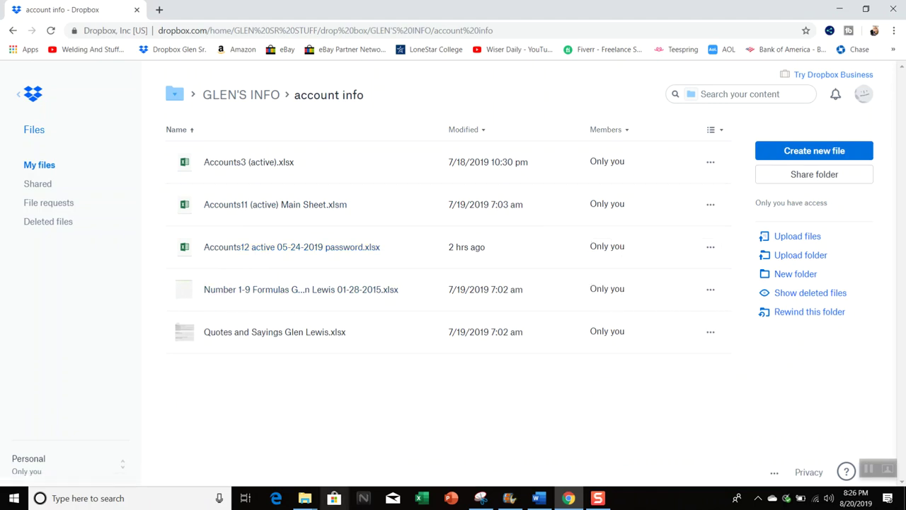
mouse_move(305, 498)
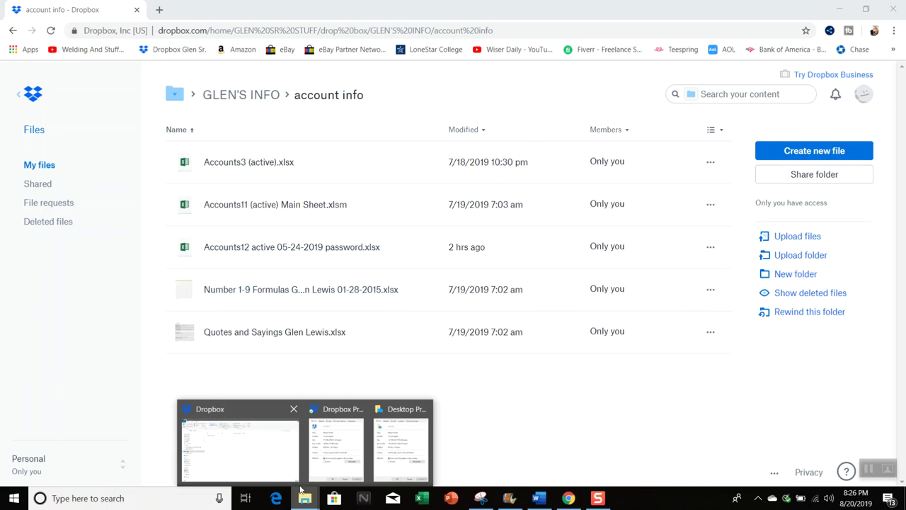
Step: In File Explorer's Dropbox folder, go through drop box and the info folder into account info
left_click(280, 466)
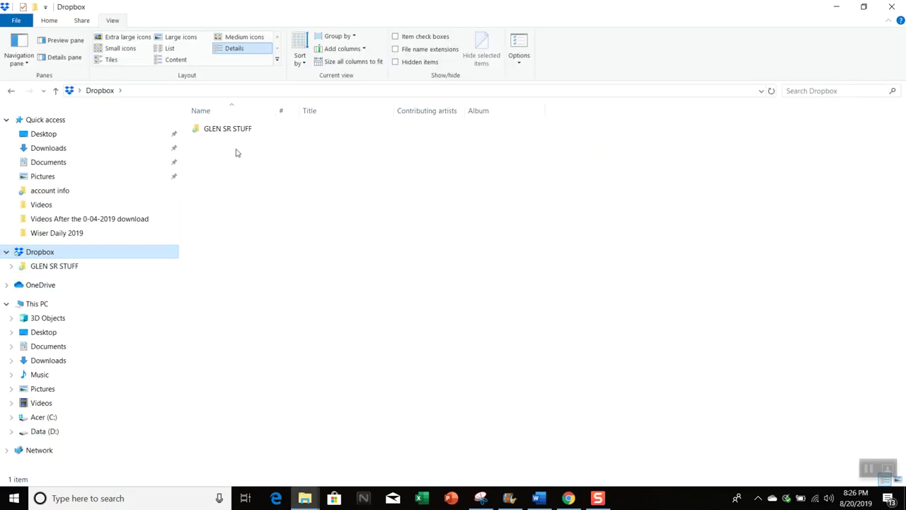
double_click(225, 130)
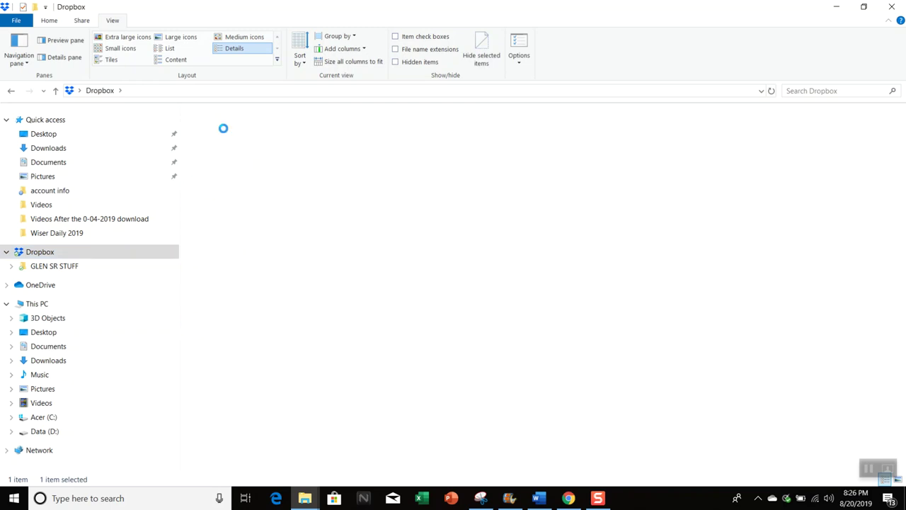
double_click(223, 129)
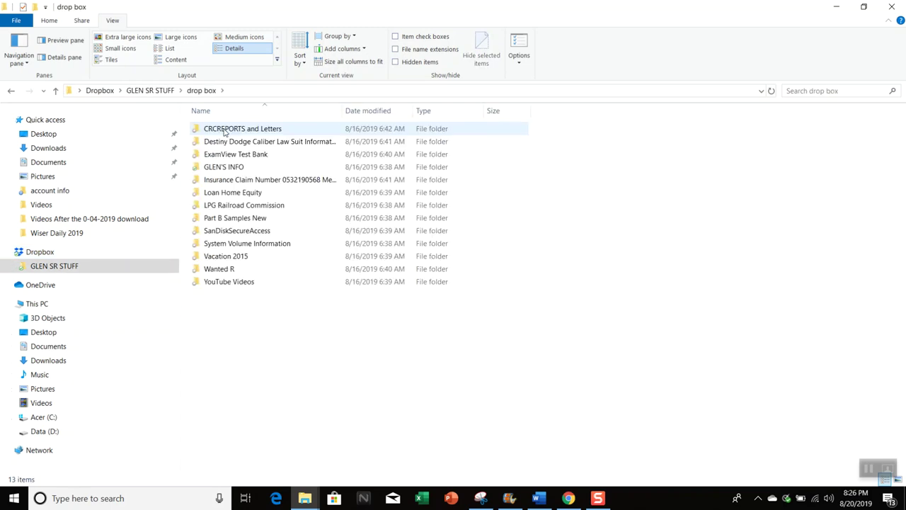
double_click(224, 168)
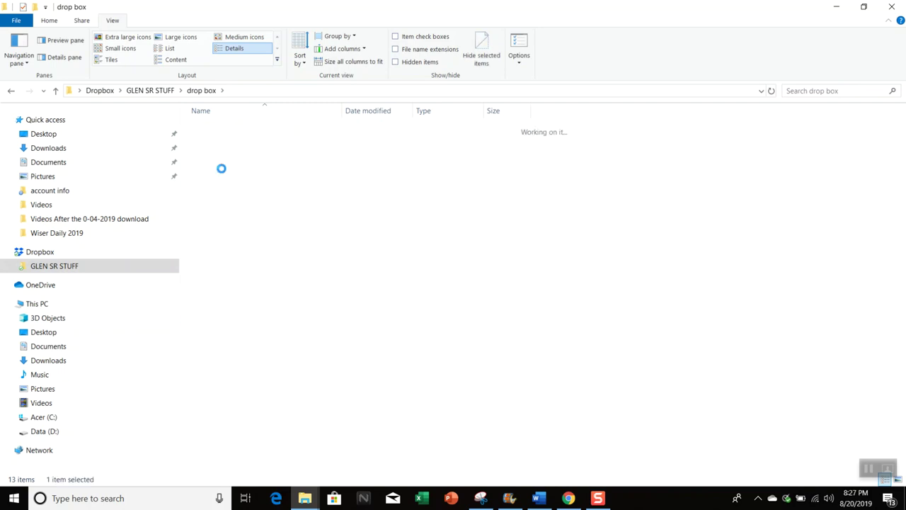
double_click(222, 128)
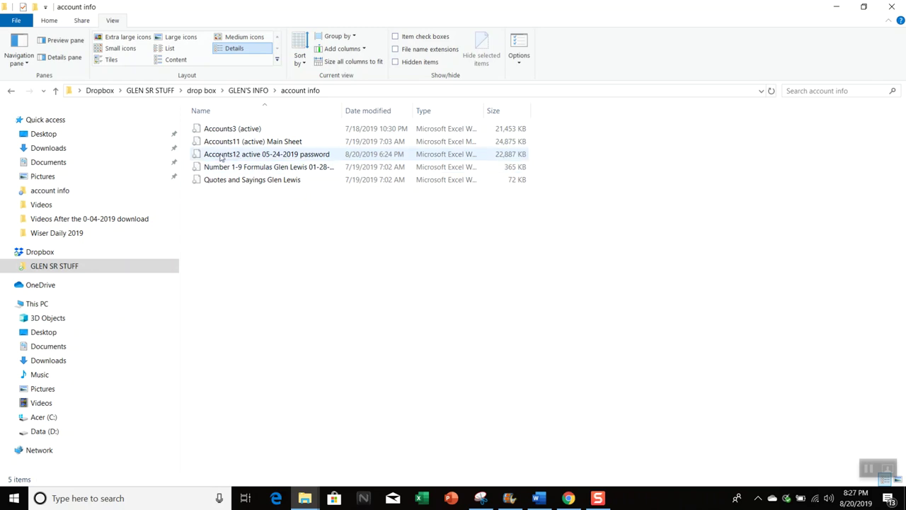
Step: Set the Accounts12 spreadsheet's Smart Sync option to Local
right_click(221, 156)
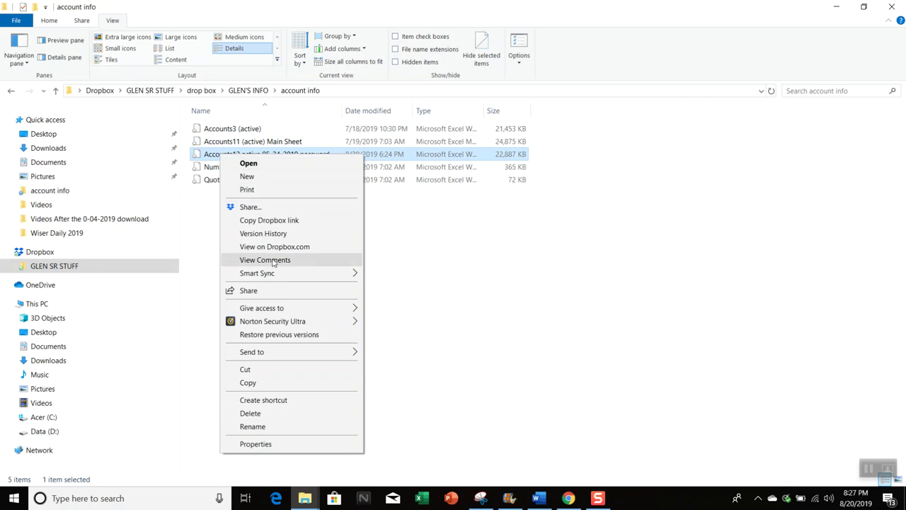
mouse_move(257, 273)
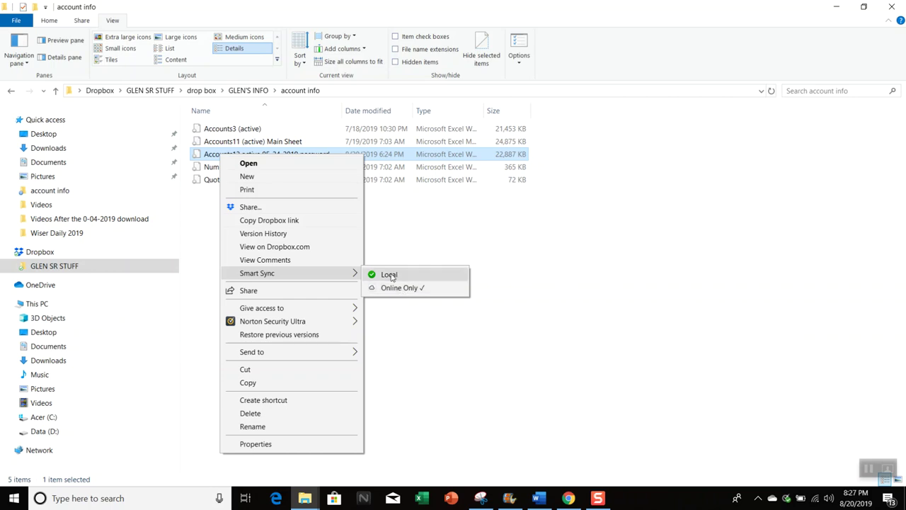
left_click(390, 275)
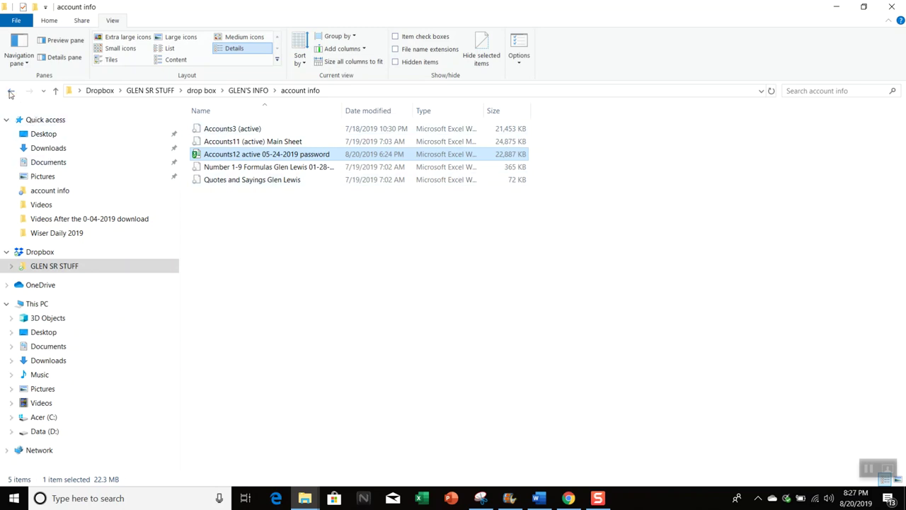
Step: From the parent folder, set account info's Smart Sync to Local, then reopen it to check its files
left_click(11, 93)
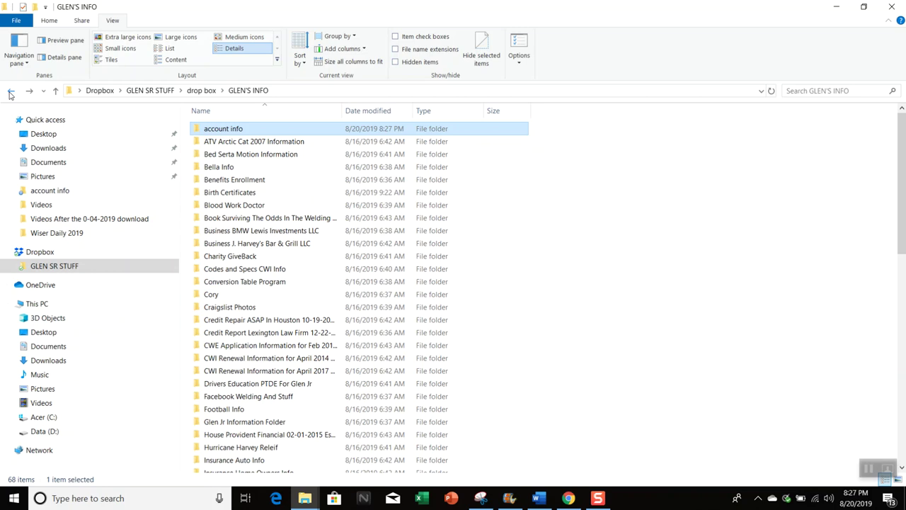
right_click(223, 131)
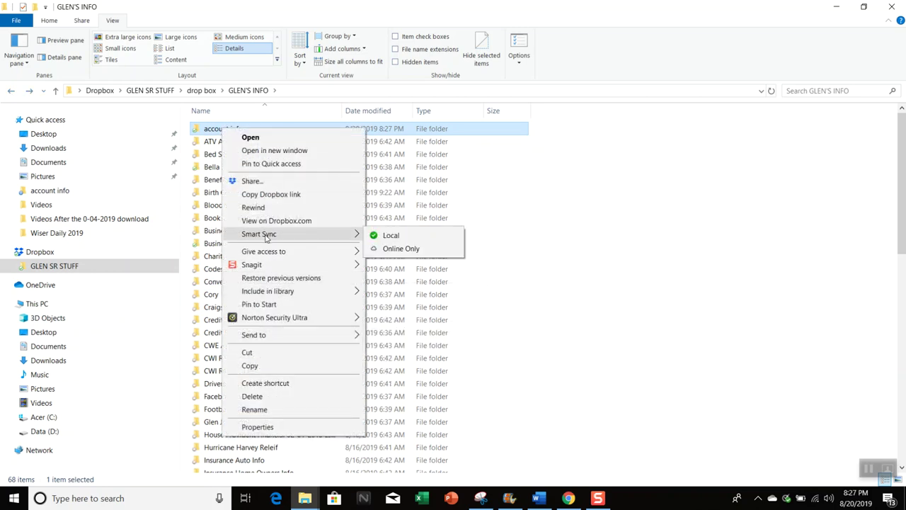
mouse_move(259, 234)
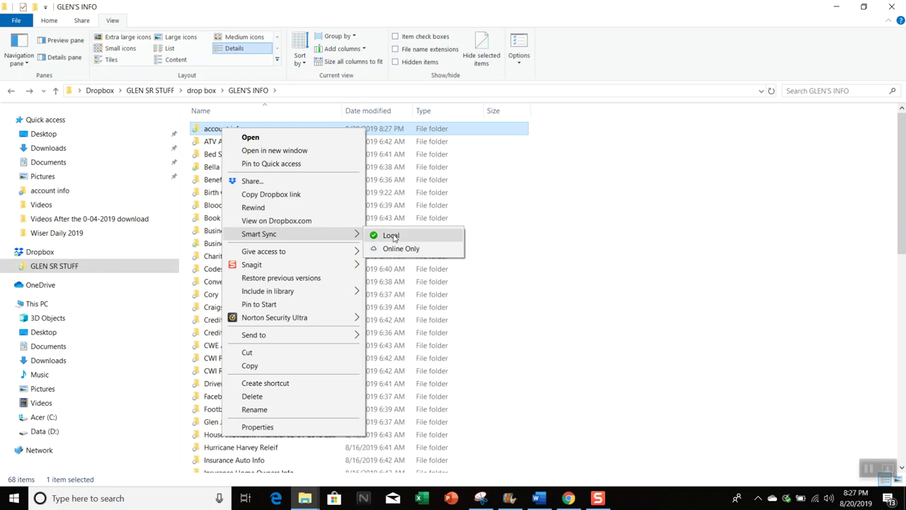
left_click(391, 235)
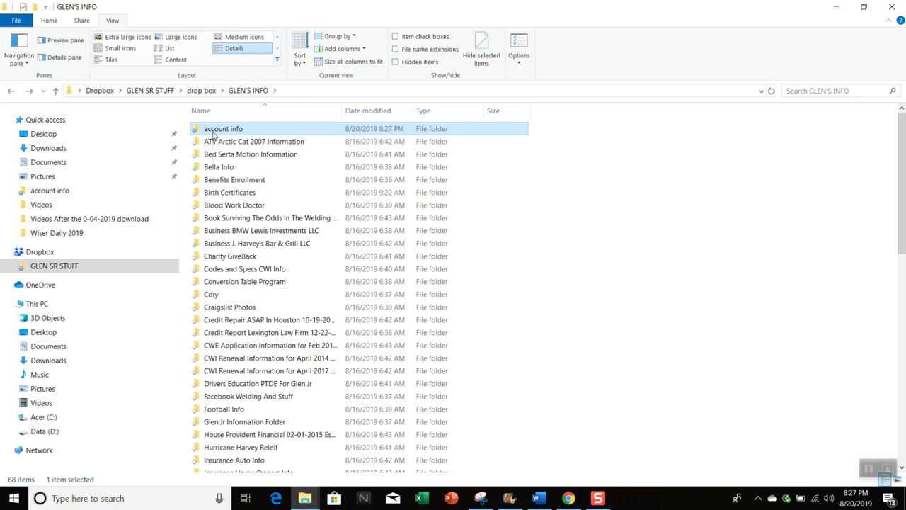
double_click(213, 131)
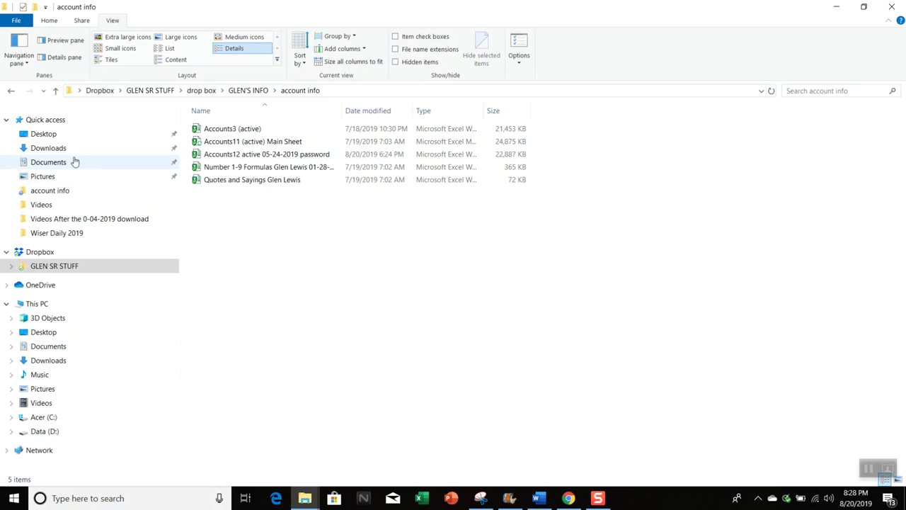
Step: From the parent folder, set account info's Smart Sync to Online Only, then reopen it
left_click(11, 91)
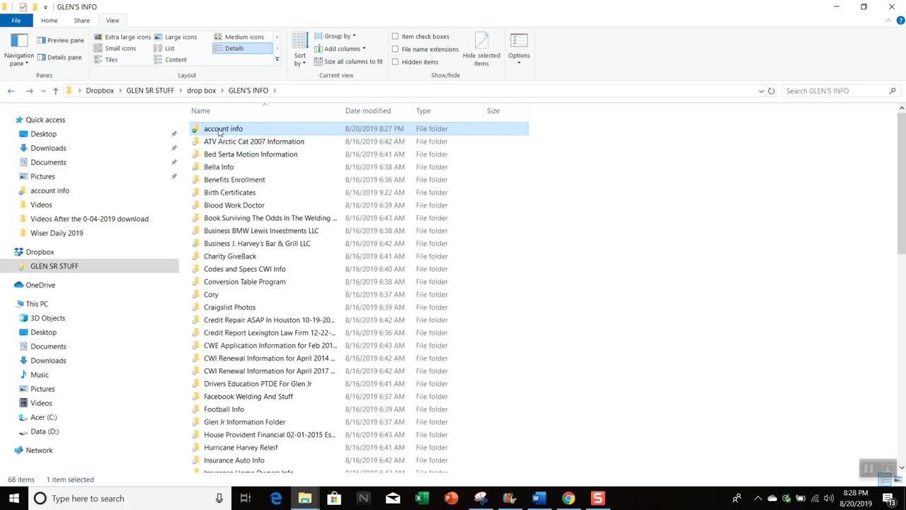
right_click(220, 131)
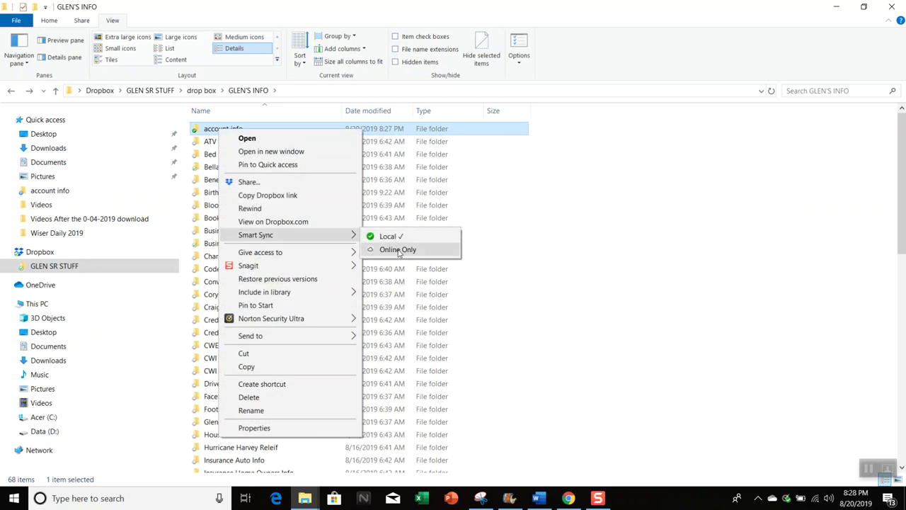
left_click(400, 252)
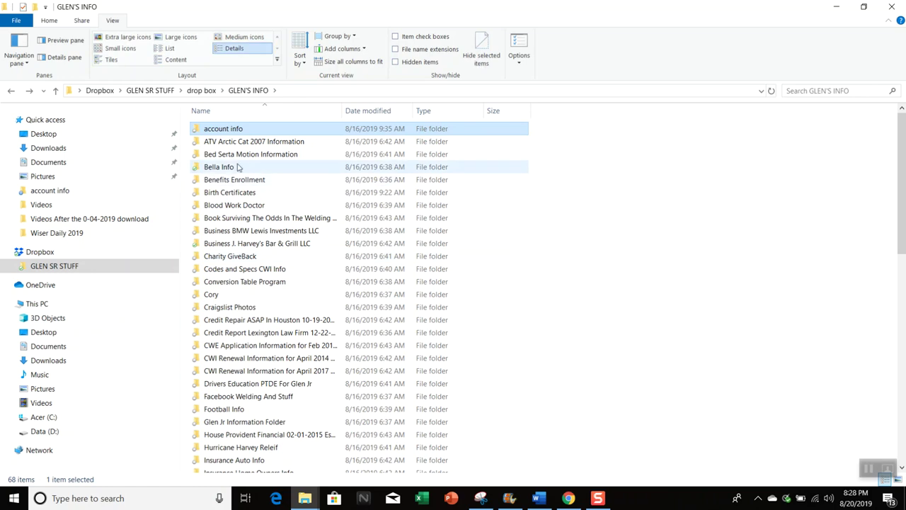
double_click(209, 128)
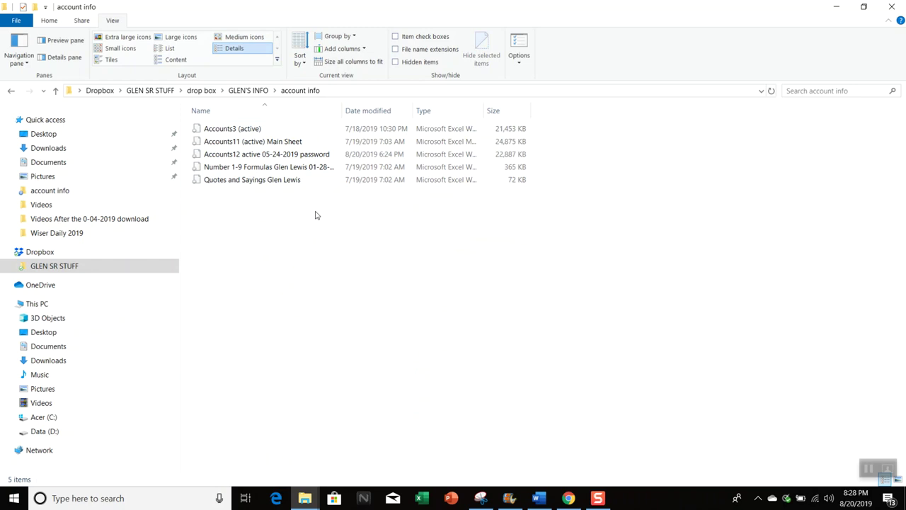
Step: Set only the Accounts12 spreadsheet's Smart Sync option to Local again
right_click(252, 155)
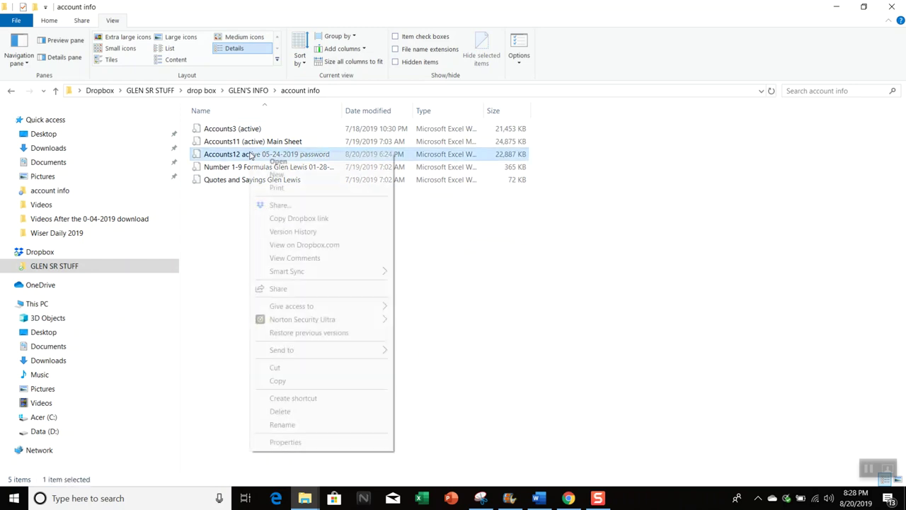
mouse_move(290, 271)
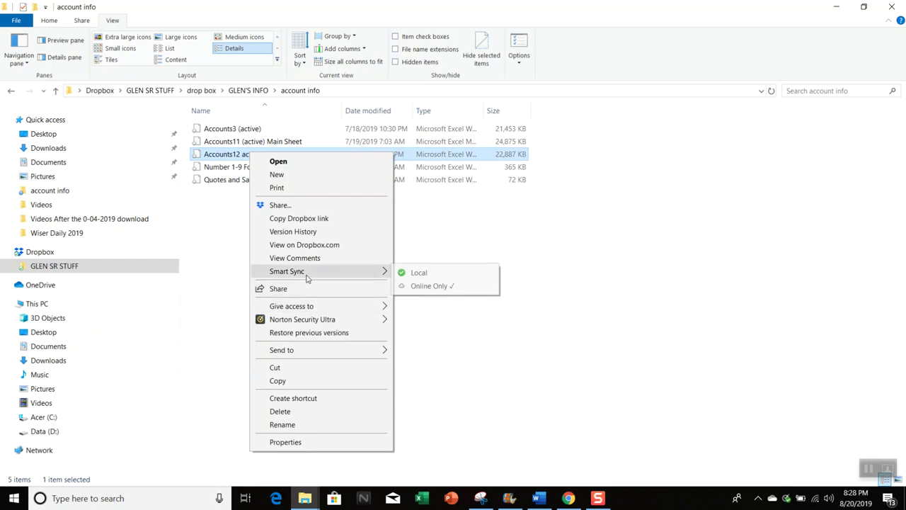
left_click(417, 278)
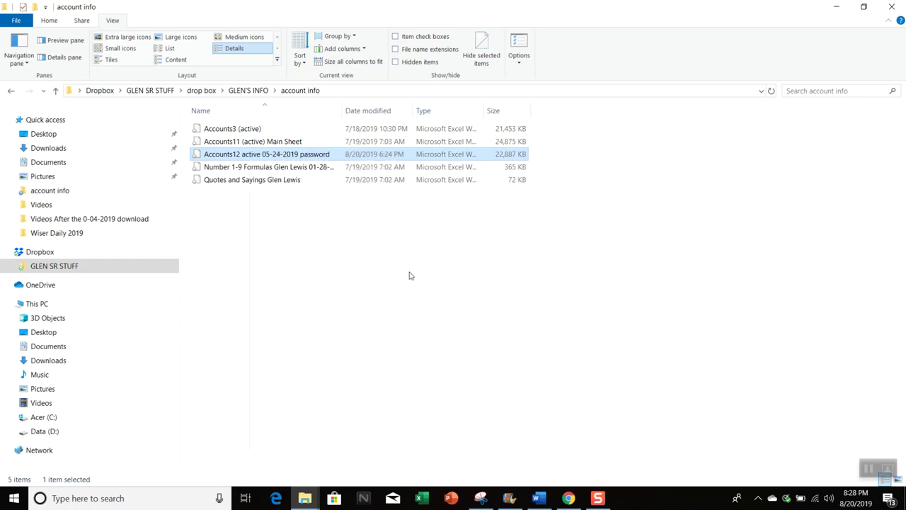